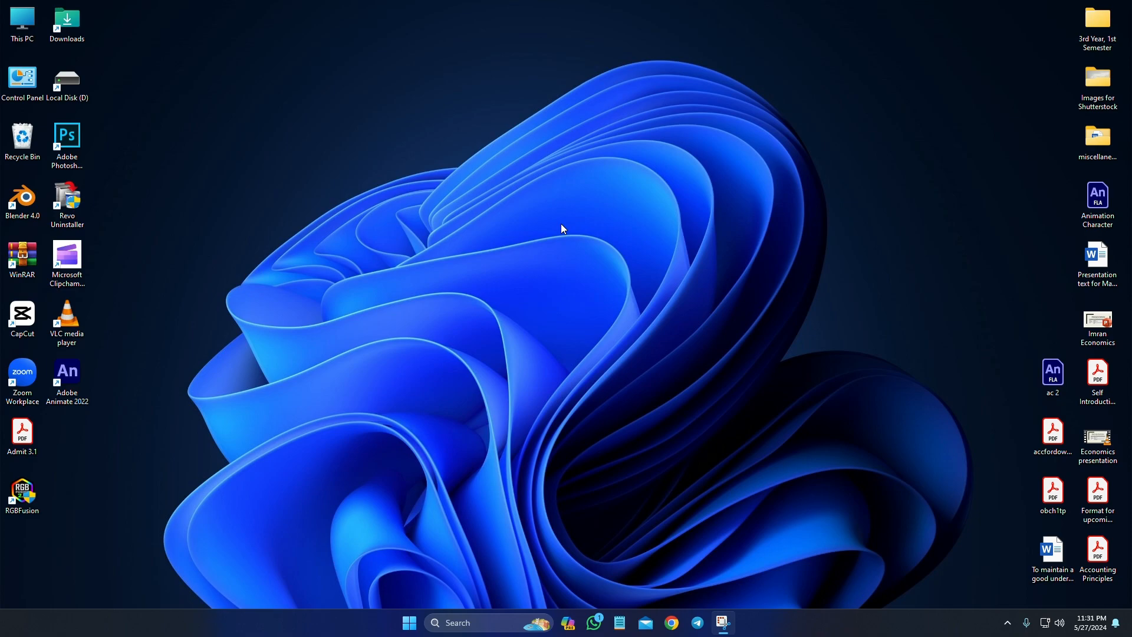
In Chrome, search Google for "canva" and open the official Canva website.
click(672, 623)
click(460, 254)
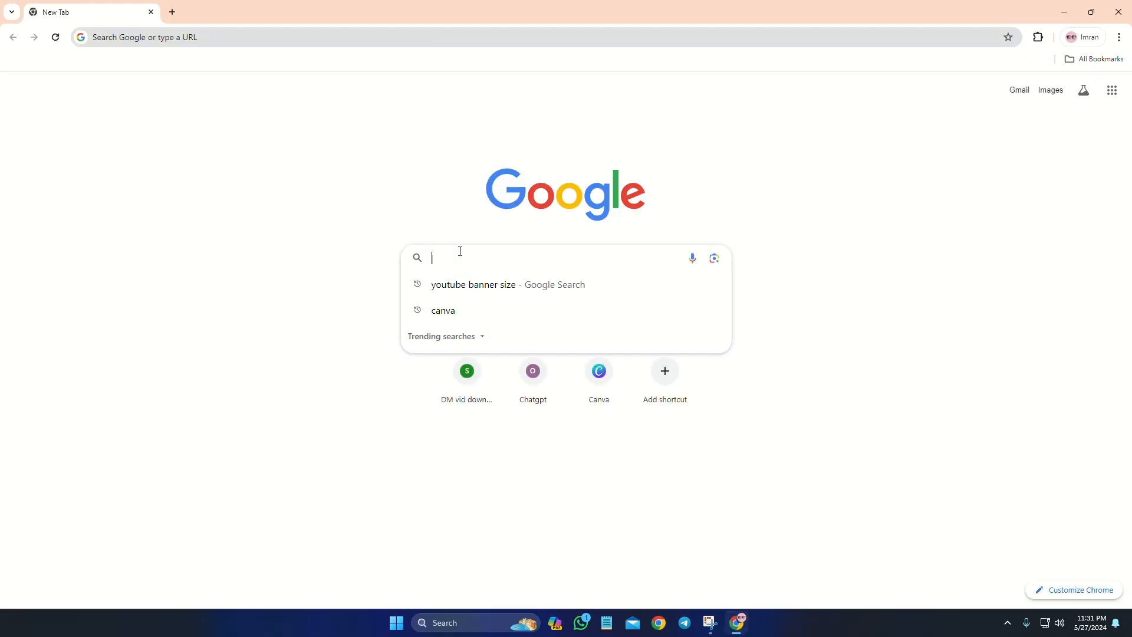
text(canva)
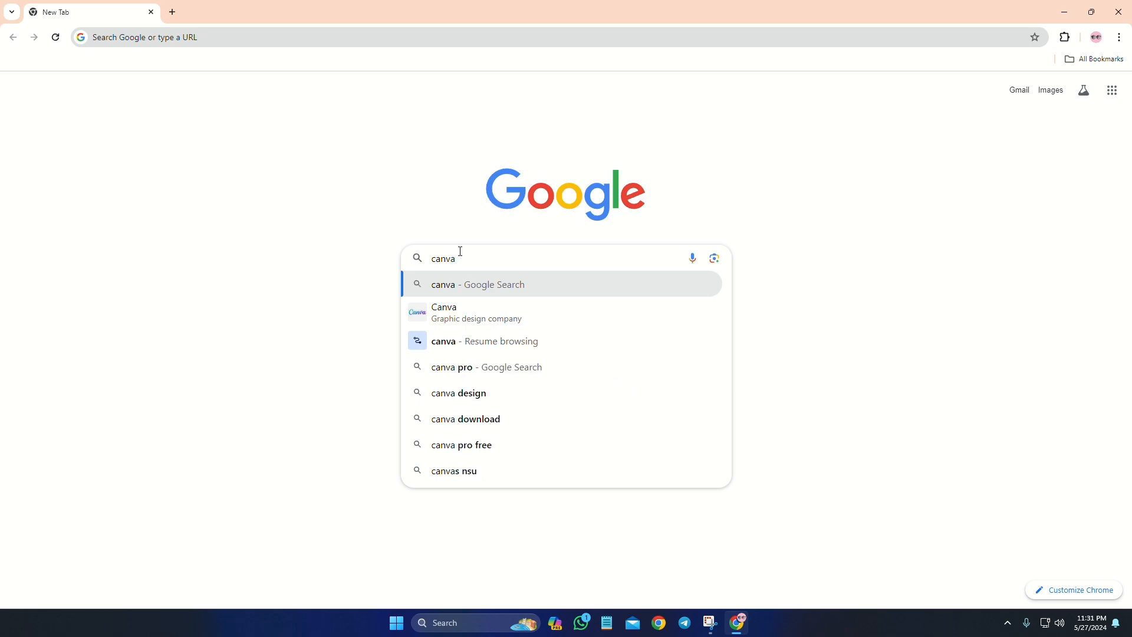
key(Return)
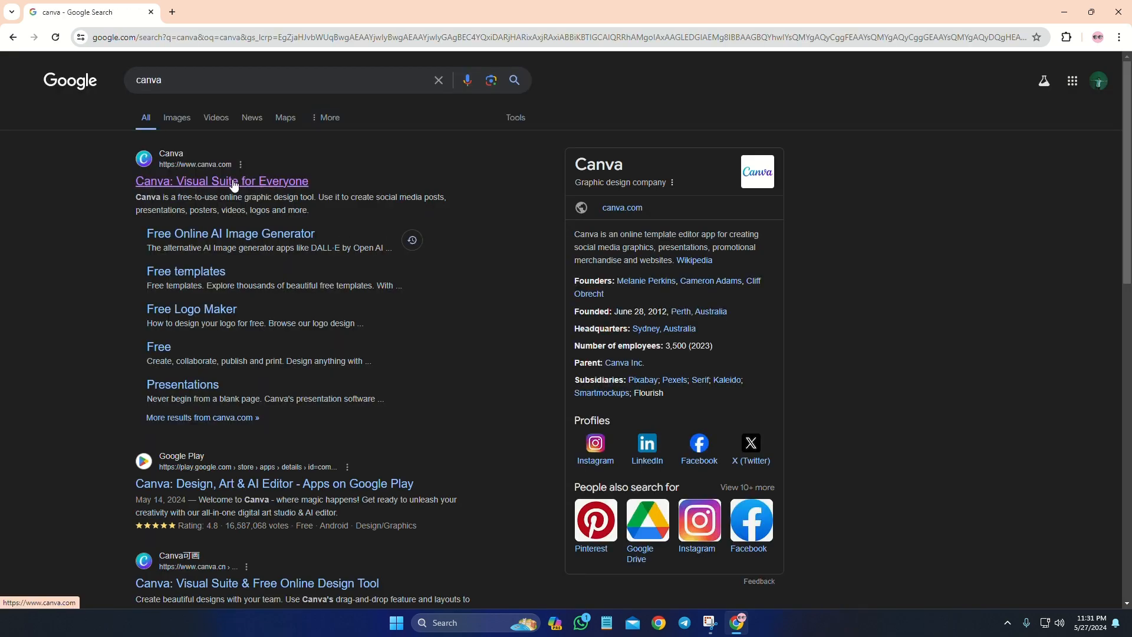
click(232, 181)
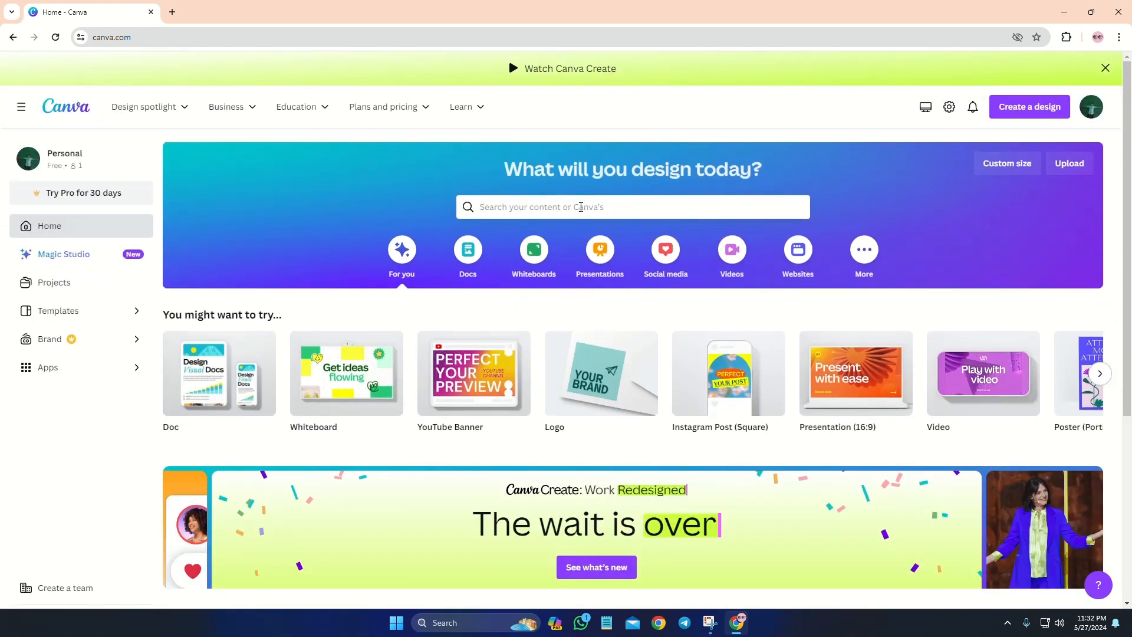
Search Canva's templates for "youtube channel art".
click(558, 206)
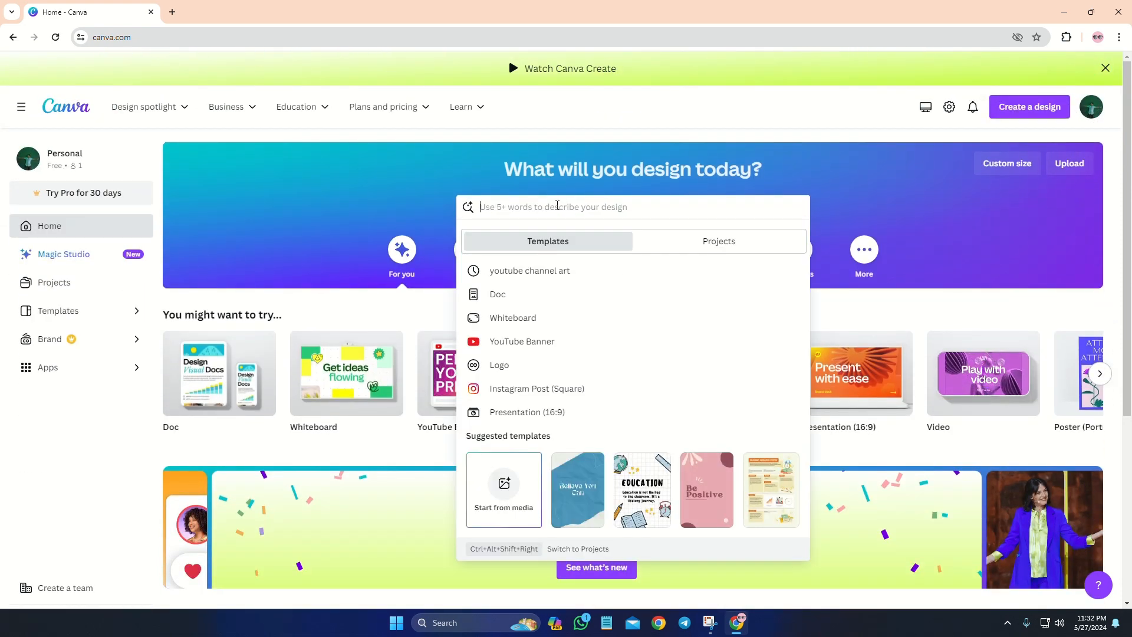
click(956, 213)
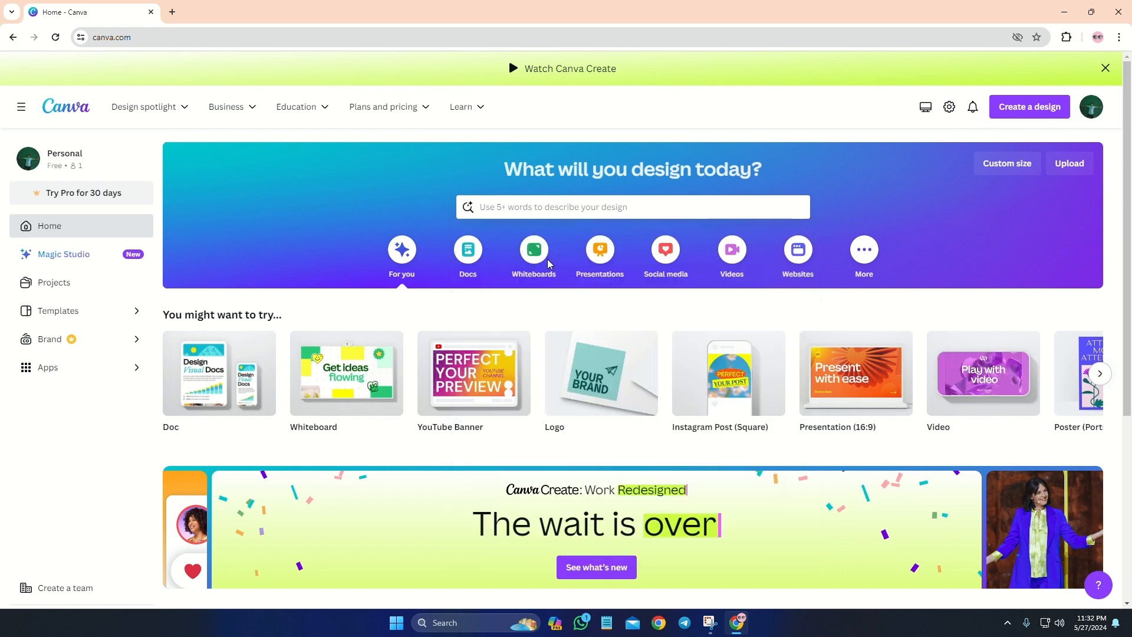
click(539, 211)
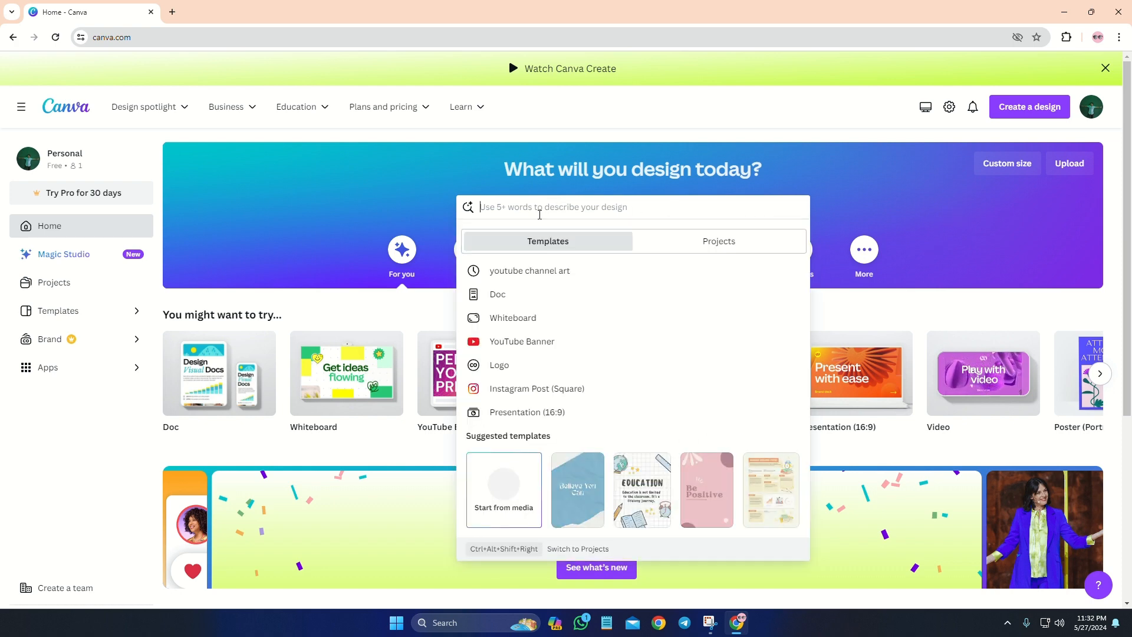
text(yout)
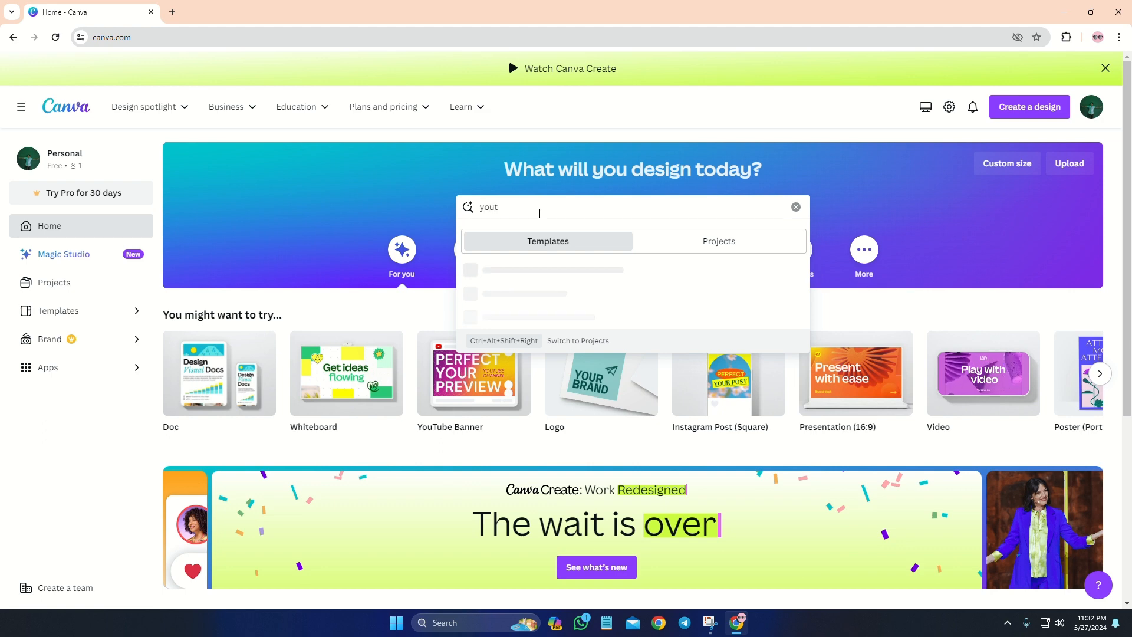
text(ube chab)
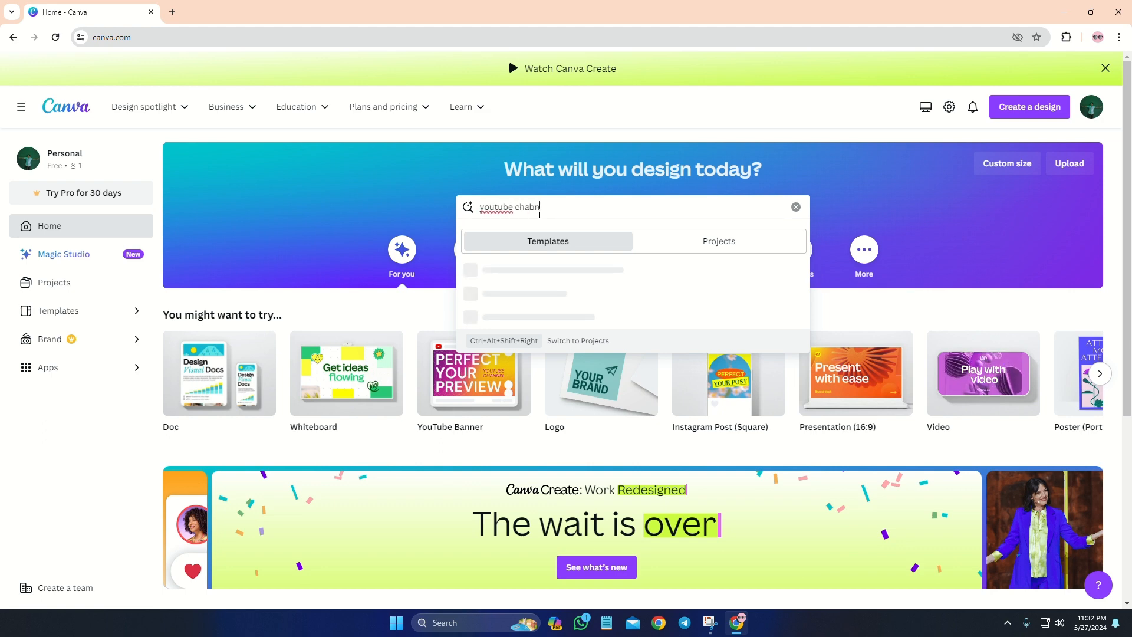
key(BackSpace)
text(nn)
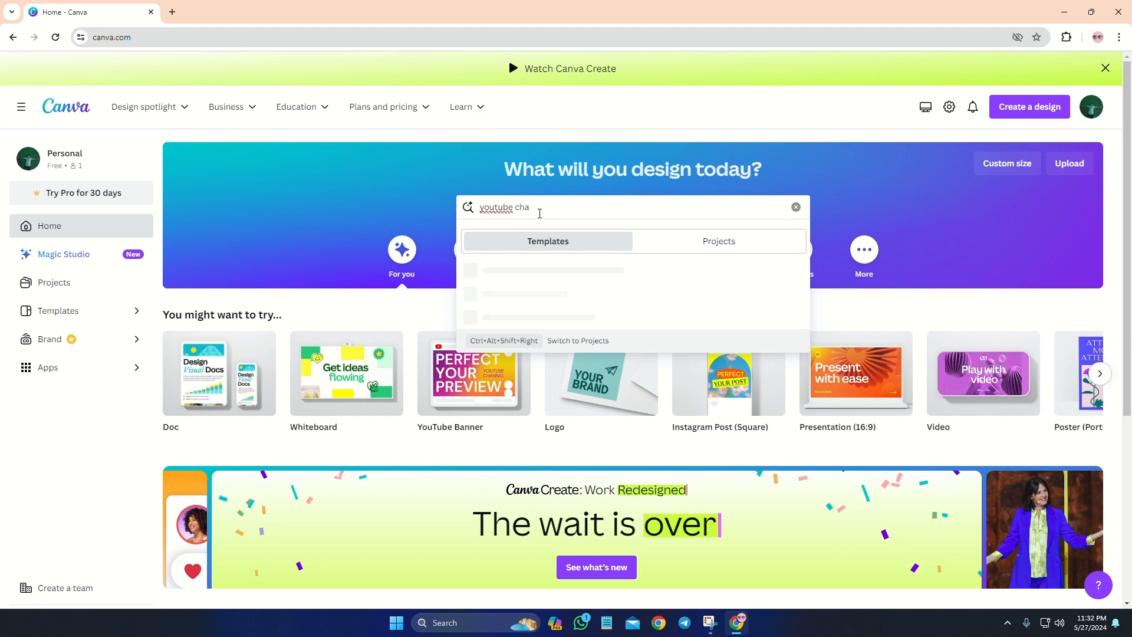
text(el art)
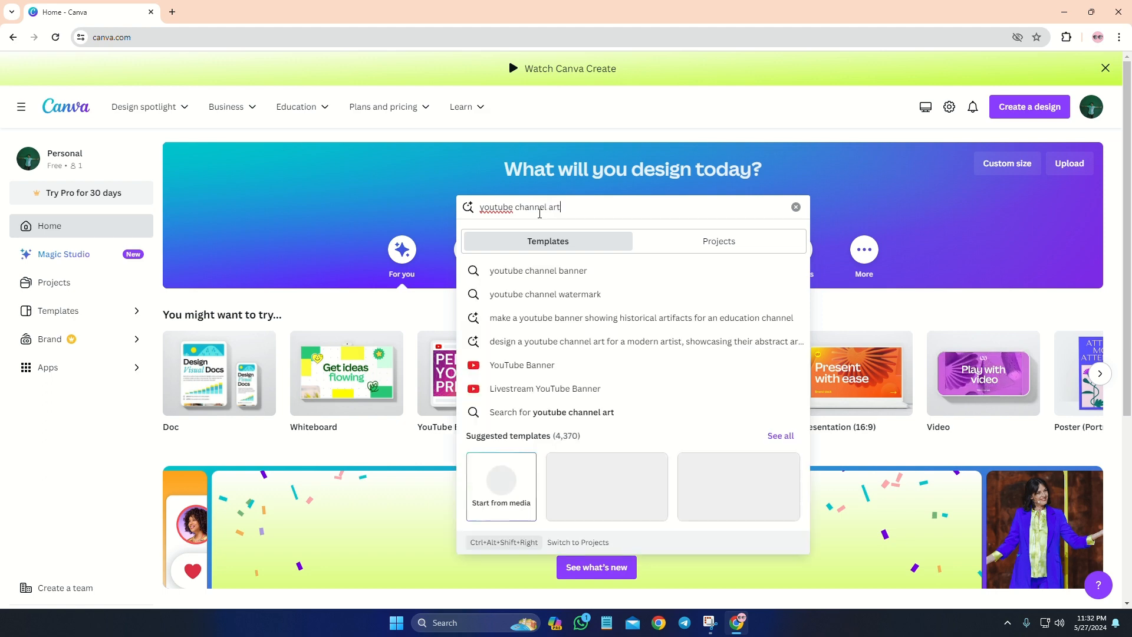
key(Return)
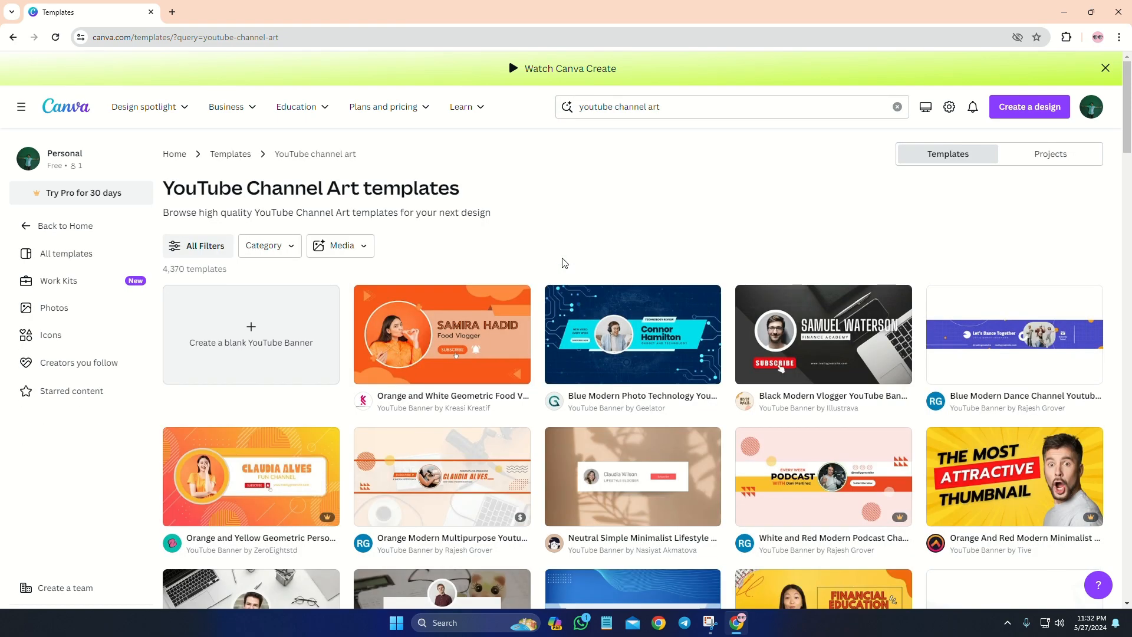
Browse the YouTube Channel Art templates and create a blank YouTube Banner.
scroll(401, 337, down, 5)
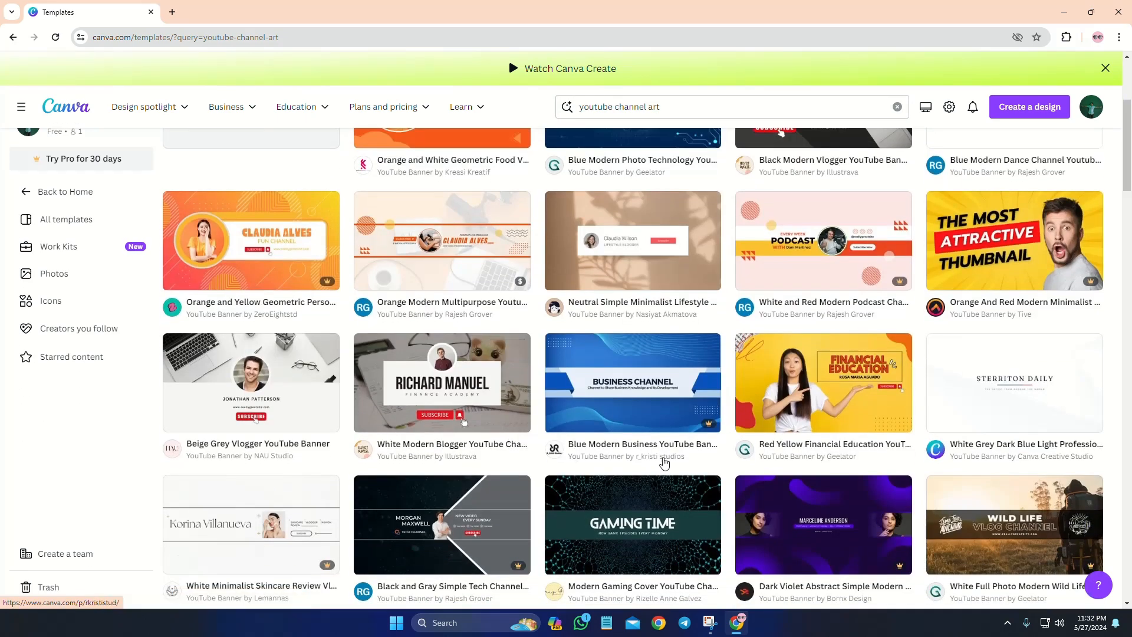
scroll(582, 372, up, 2)
scroll(582, 373, up, 2)
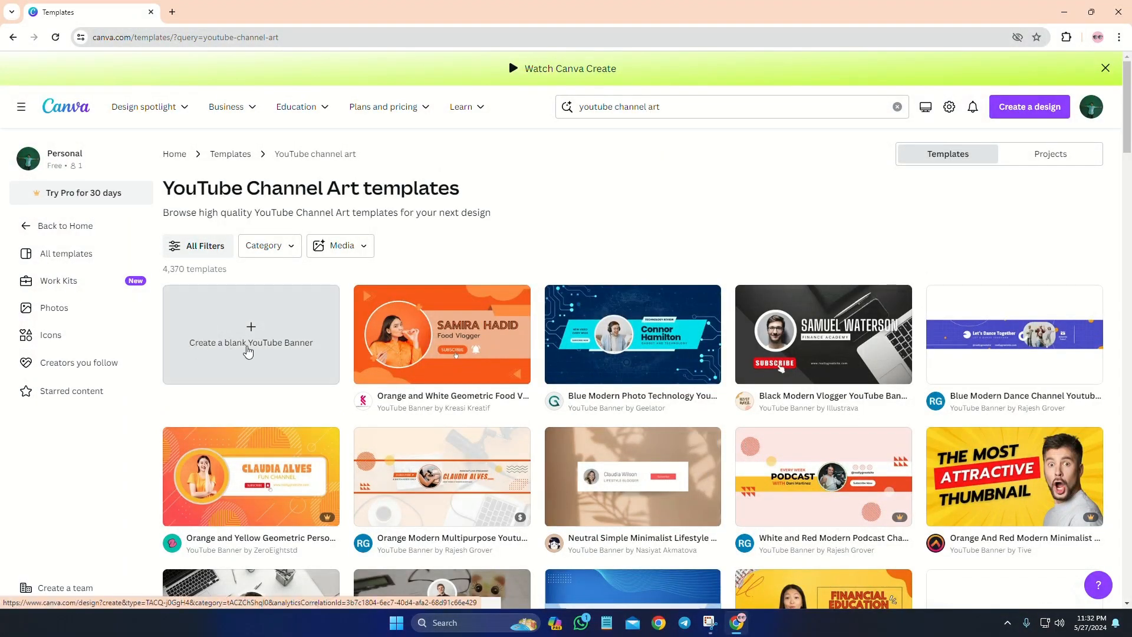
click(247, 351)
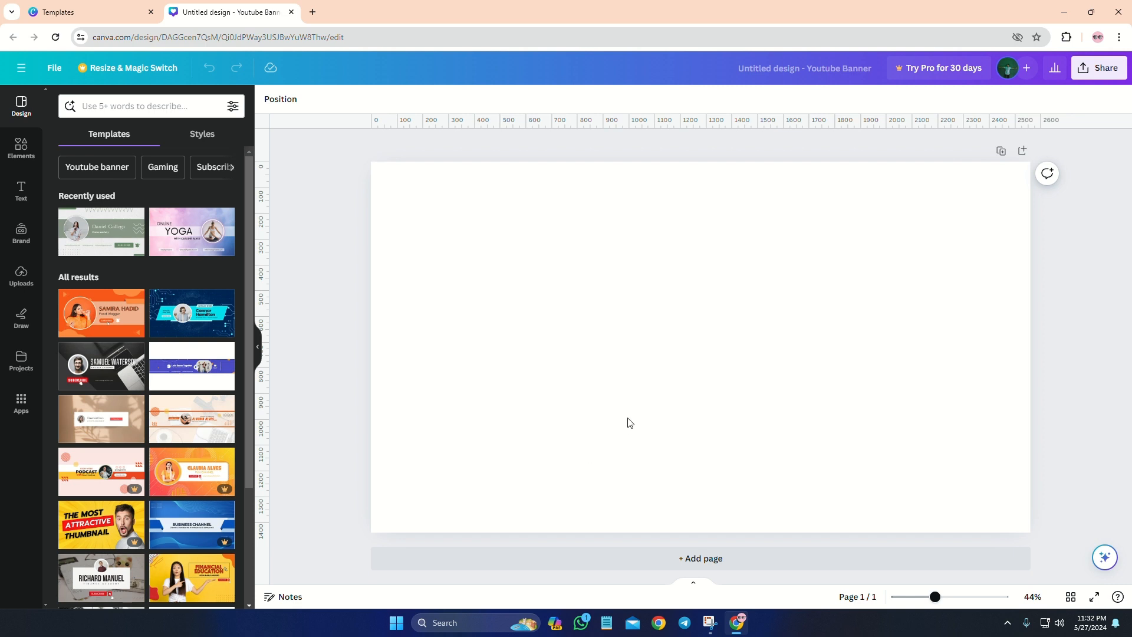
Toggle the rulers and guides on the blank banner, leaving them shown around the canvas.
key(shift+r)
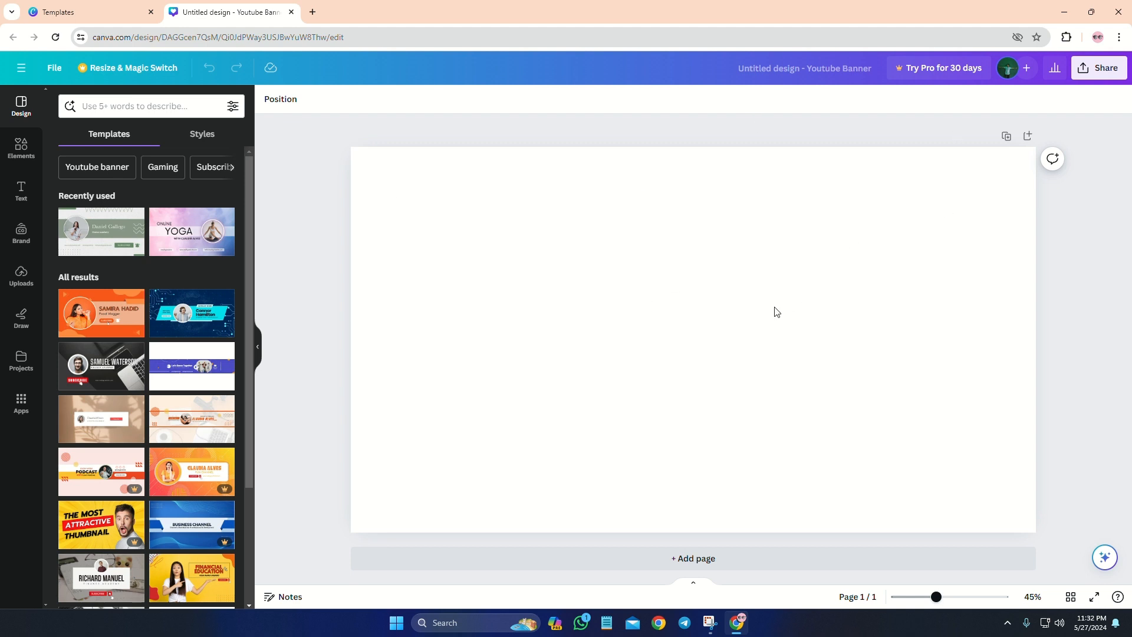
key(shift+r)
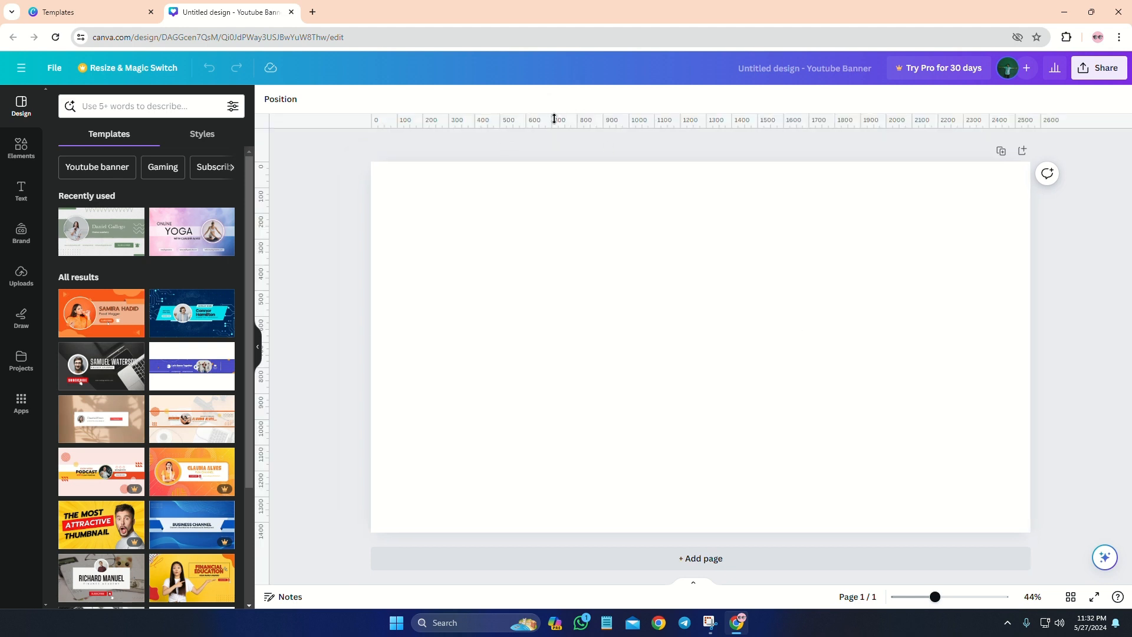
key(shift+r)
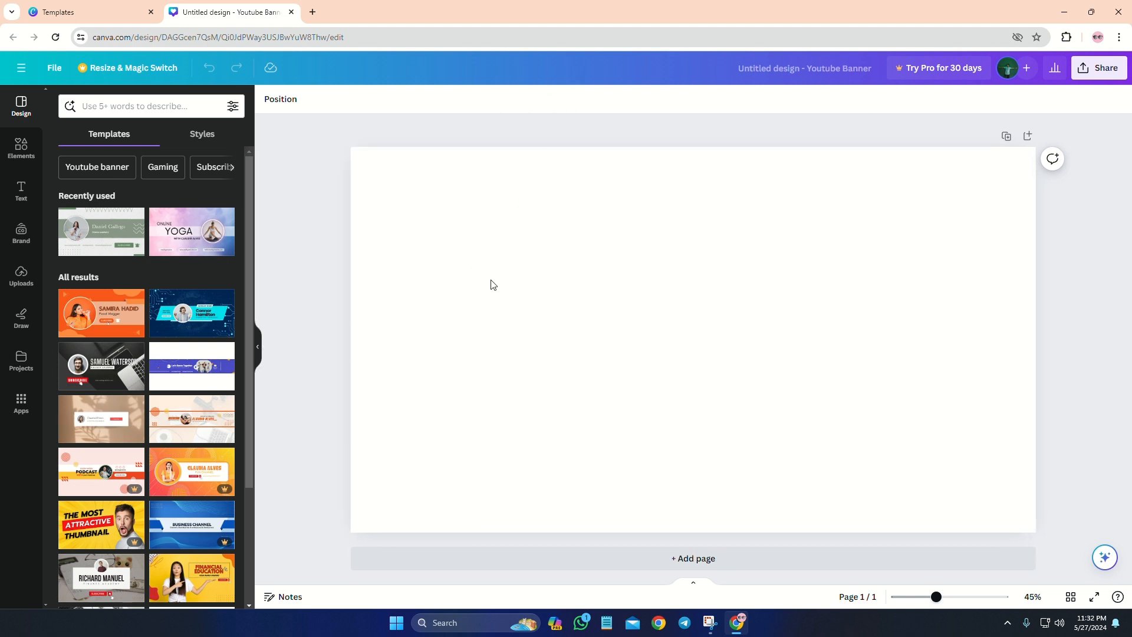
click(52, 71)
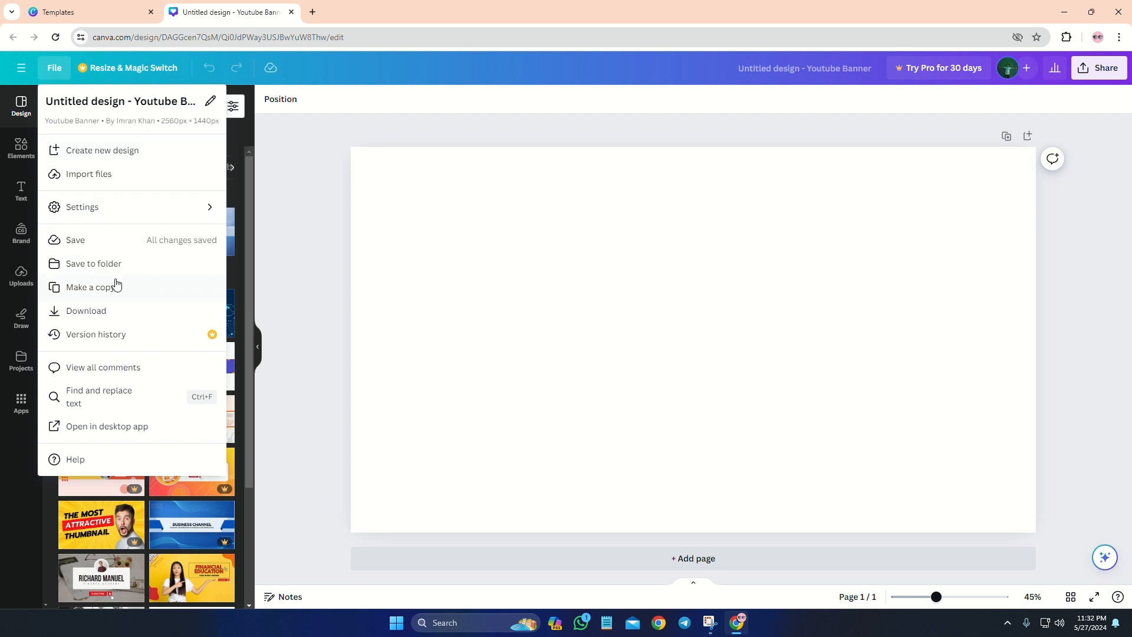
click(137, 215)
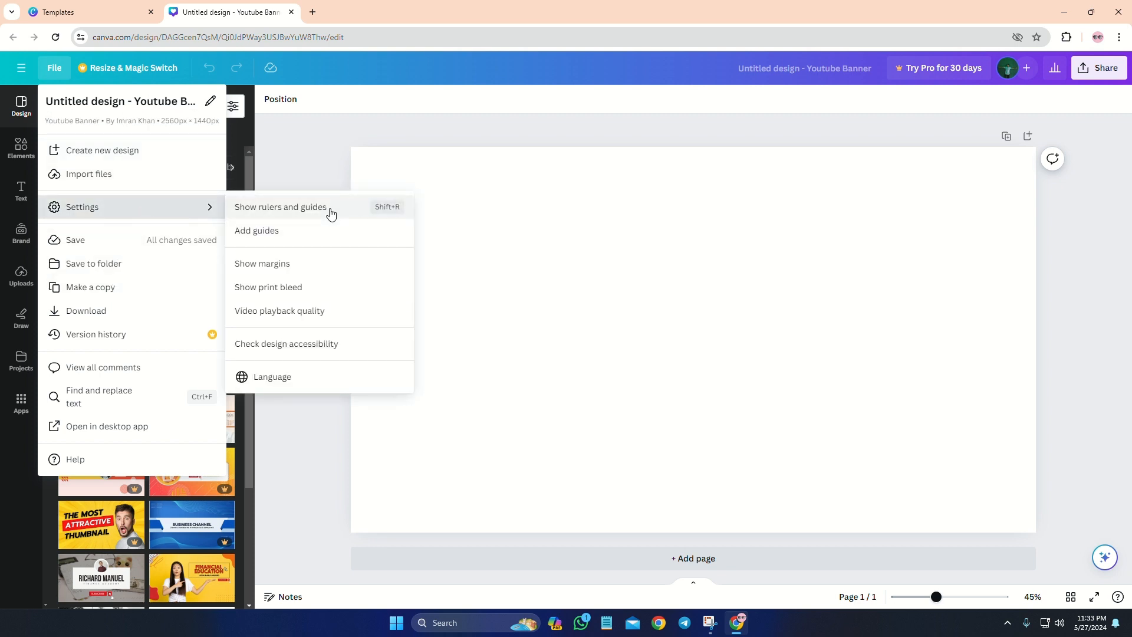
click(319, 215)
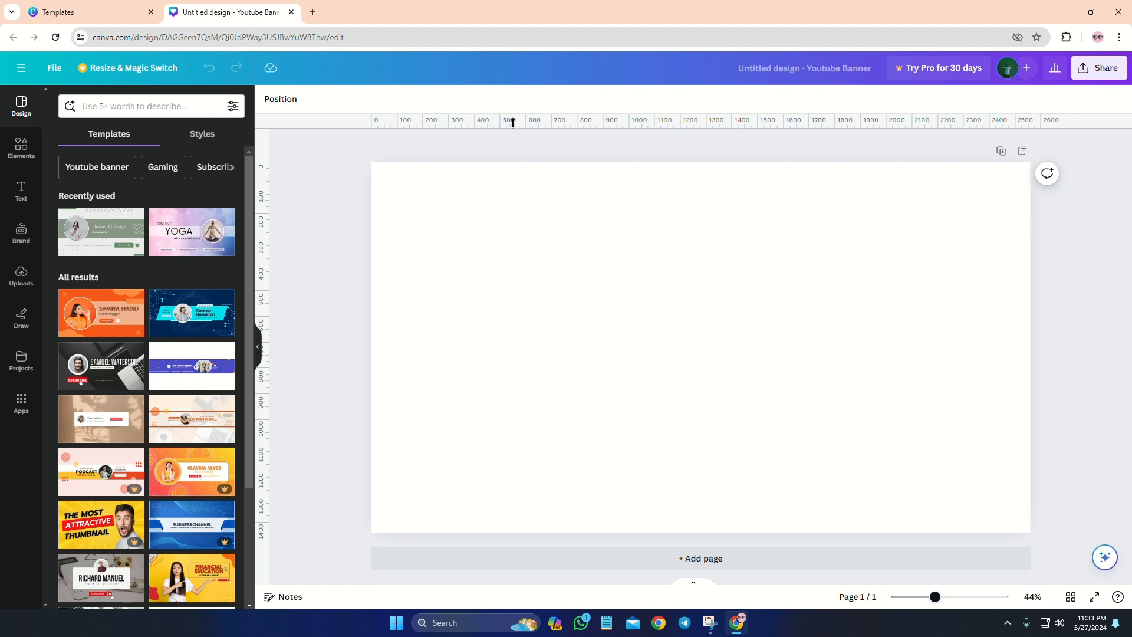
Place a horizontal guide across the upper part of the banner at about 550 px on the vertical ruler.
drag(513, 122, 457, 302)
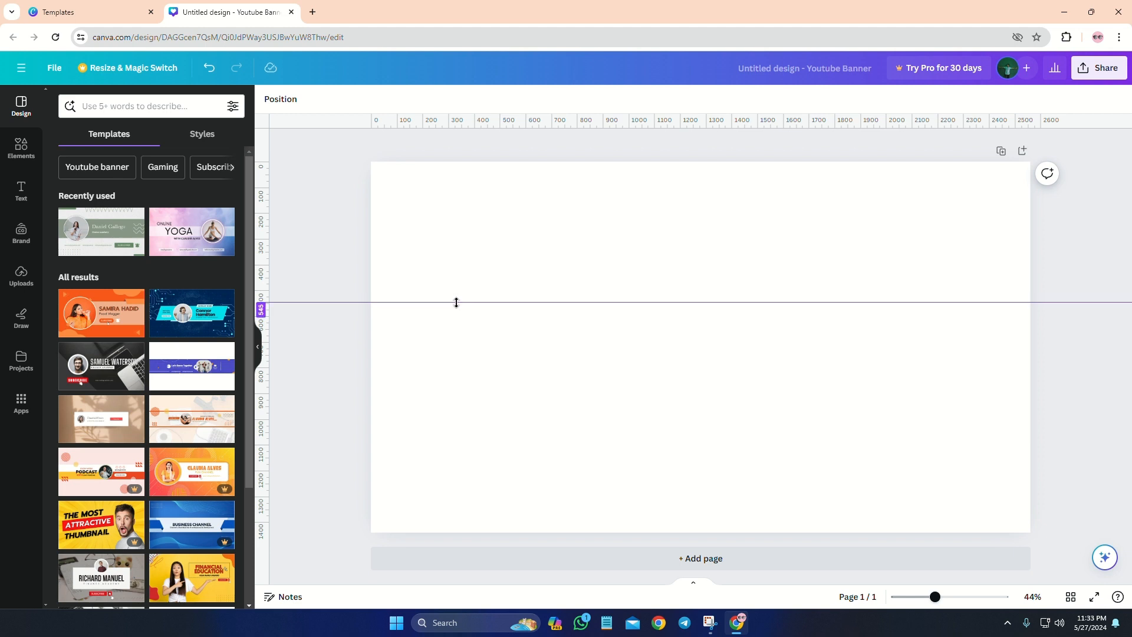
ctrl+scroll(430, 346, up, 5)
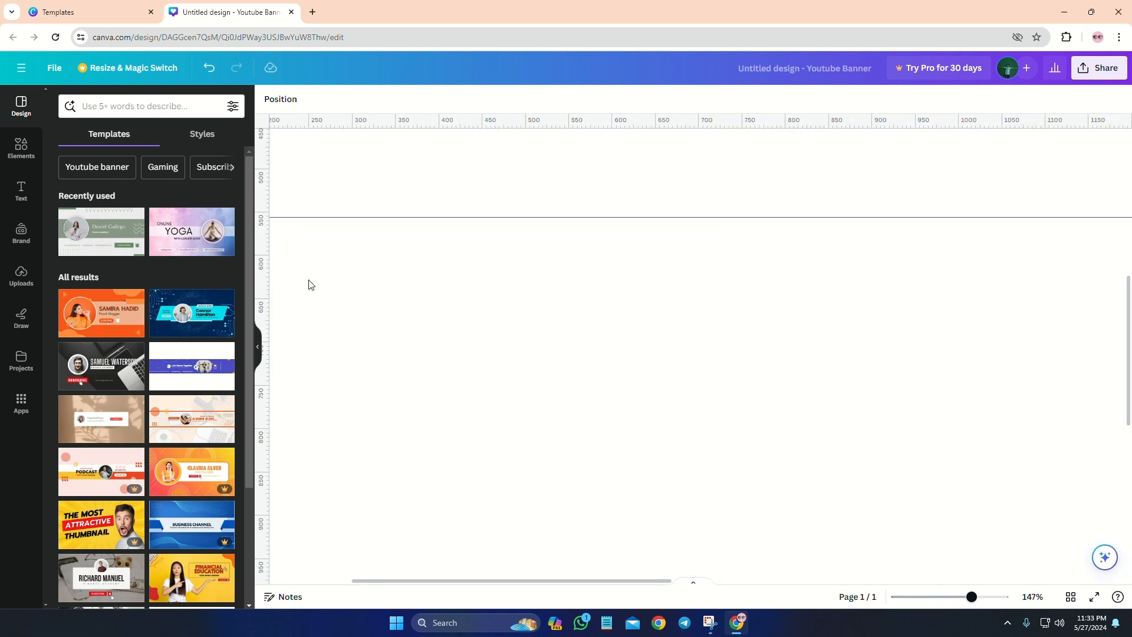
drag(303, 218, 315, 212)
scroll(468, 360, down, 5)
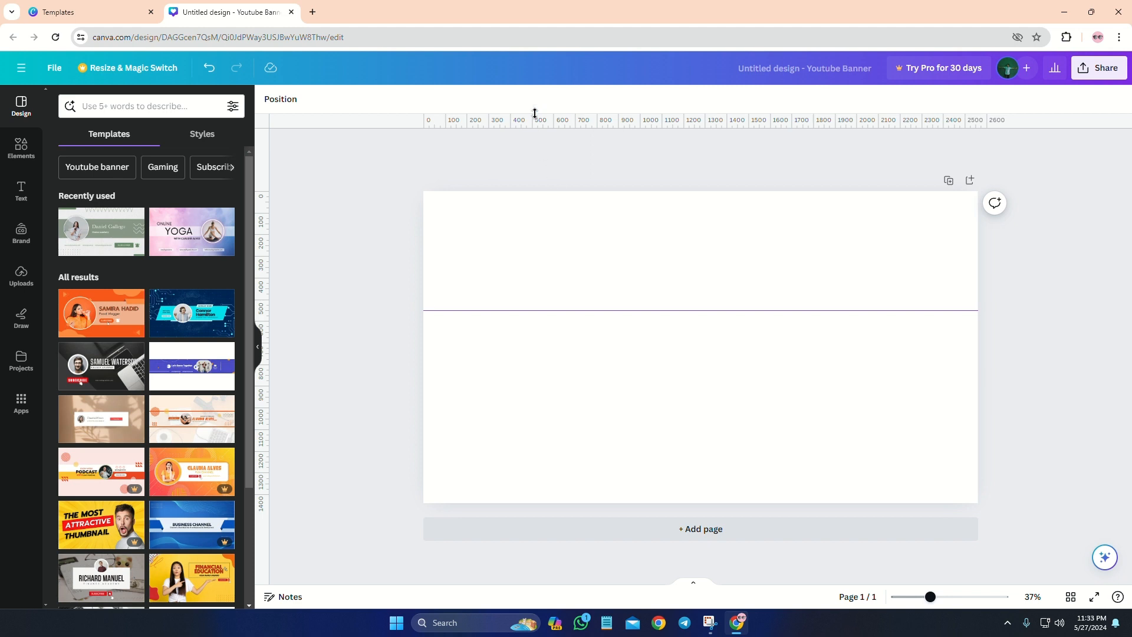
Add a second horizontal guide below the first and fine-tune it to about 890 px on the vertical ruler.
drag(507, 120, 540, 385)
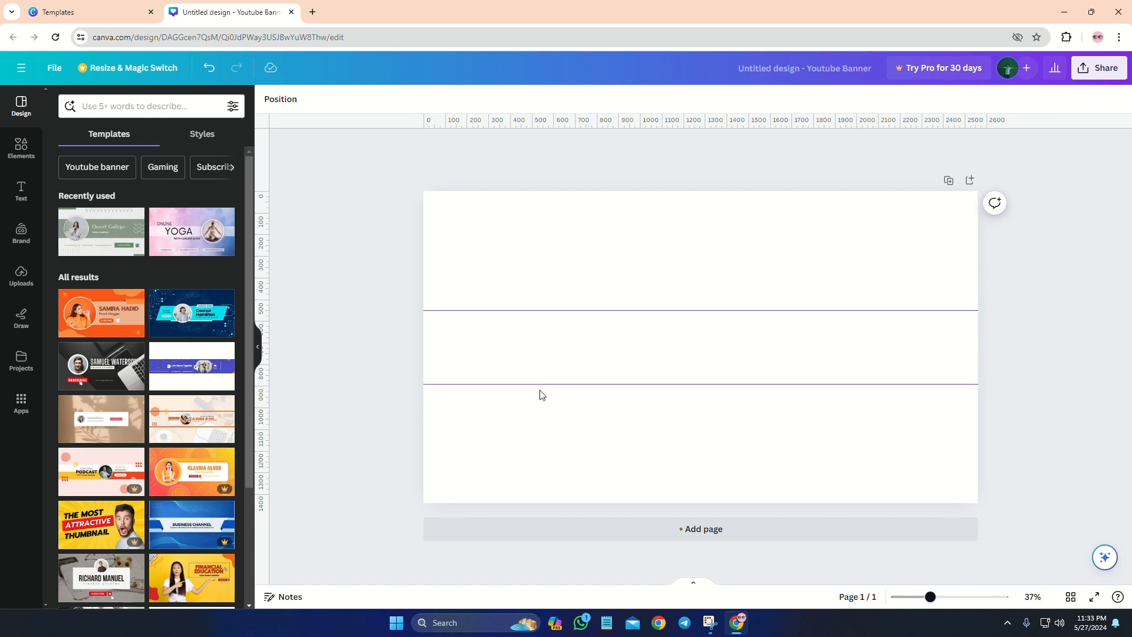
scroll(531, 401, up, 5)
scroll(531, 400, up, 2)
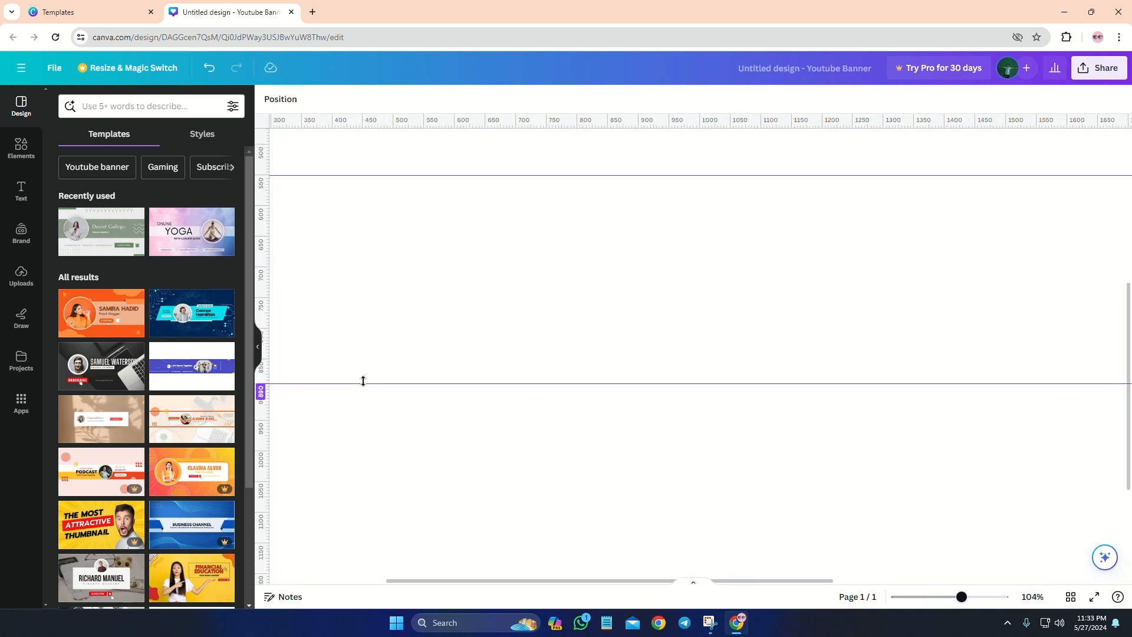
drag(363, 381, 363, 378)
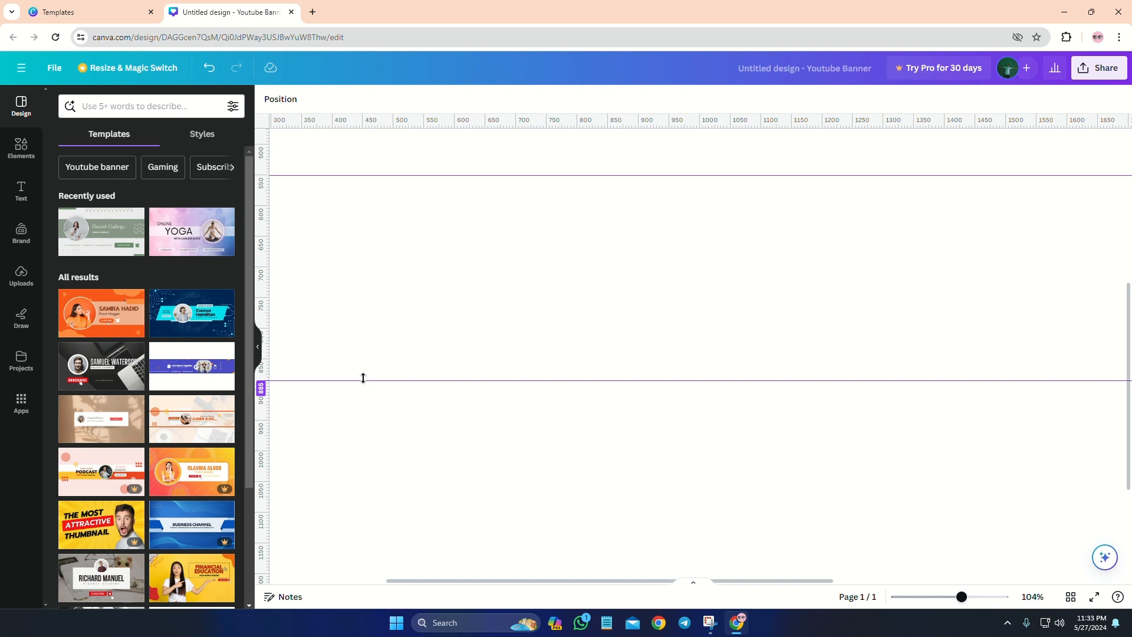
scroll(553, 422, down, 6)
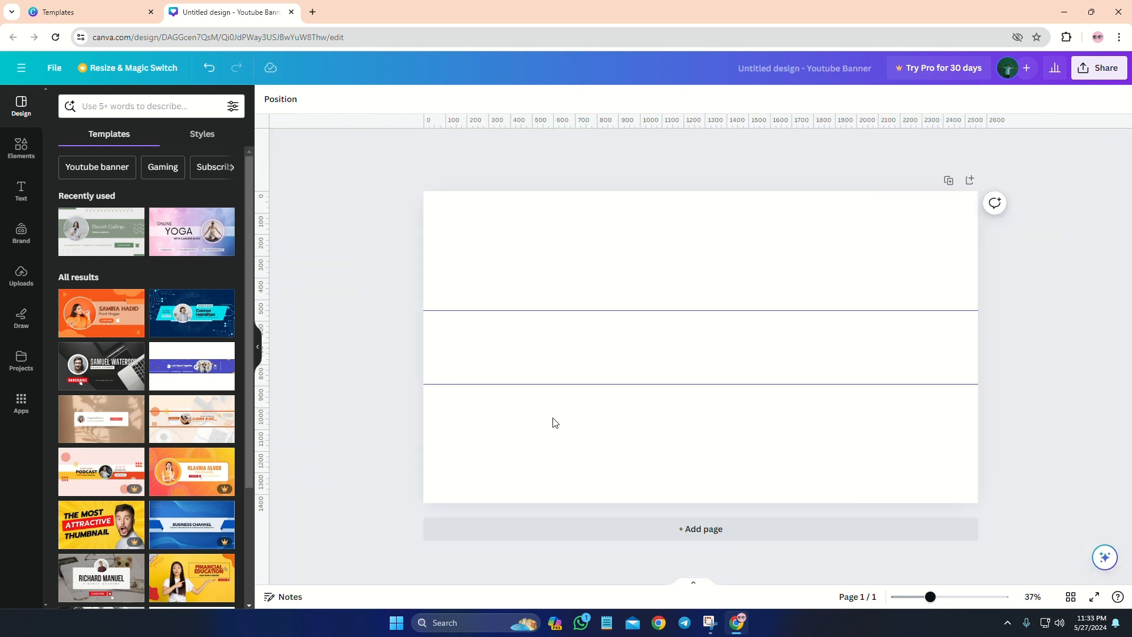
Place a vertical guide across the banner's left half at 663 px on the horizontal ruler.
scroll(554, 422, up, 2)
scroll(564, 419, down, 1)
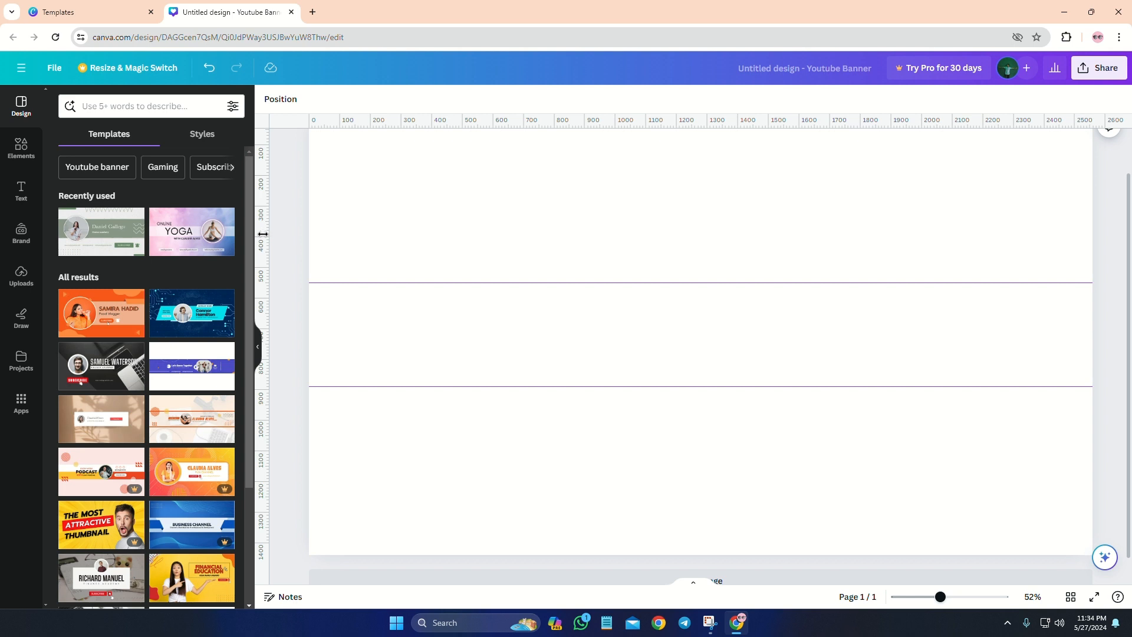
drag(263, 235, 511, 240)
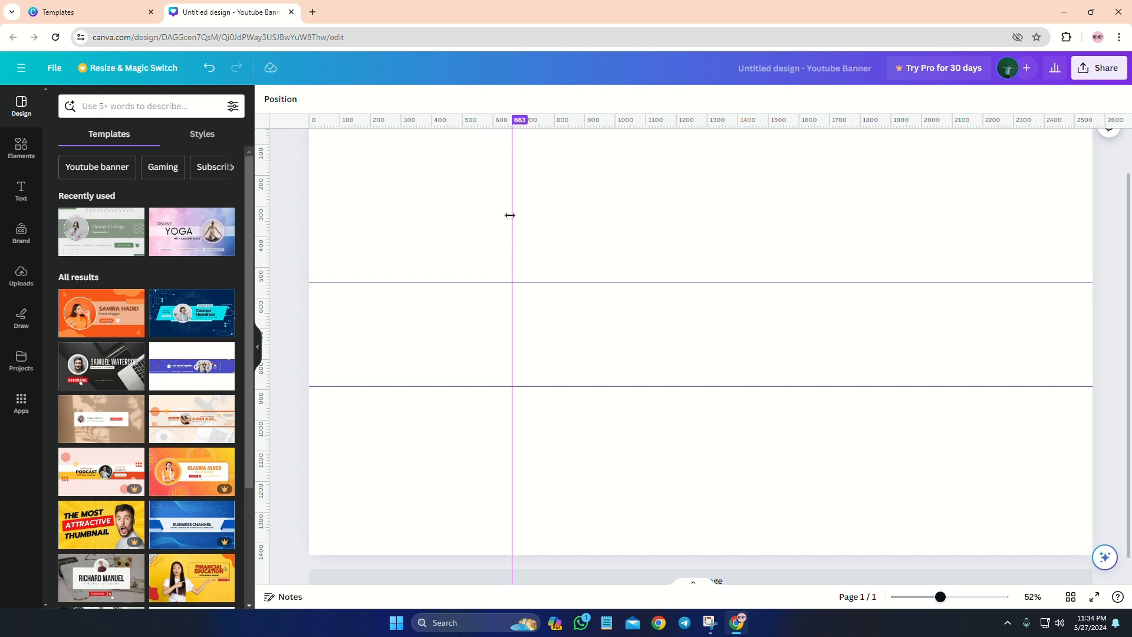
Add a second vertical guide on the banner's right side and fine-tune it to about 1897 px on the horizontal ruler.
drag(260, 309, 890, 251)
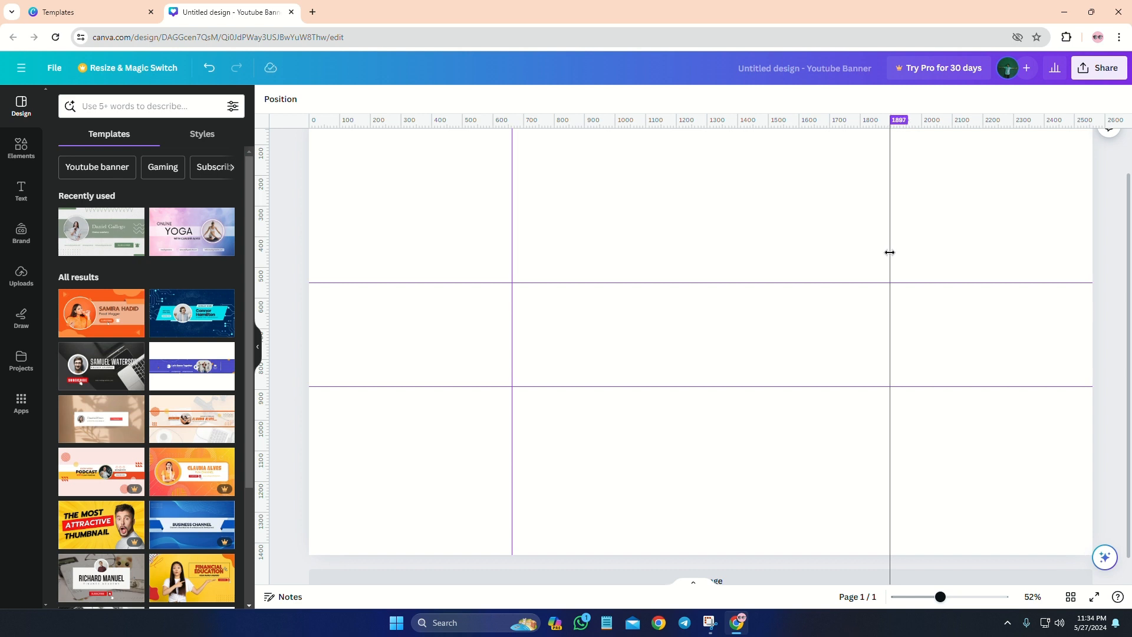
drag(890, 252, 891, 252)
ctrl+scroll(859, 283, up, 10)
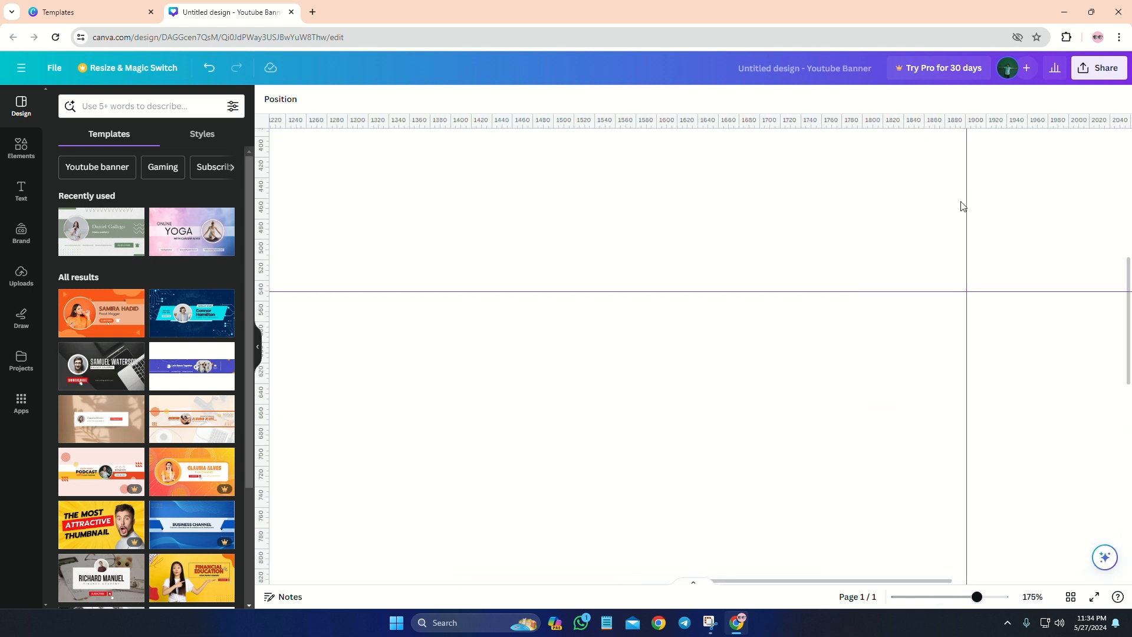
mouse_move(965, 205)
mouse_down()
mouse_move(950, 216)
mouse_move(961, 215)
mouse_up()
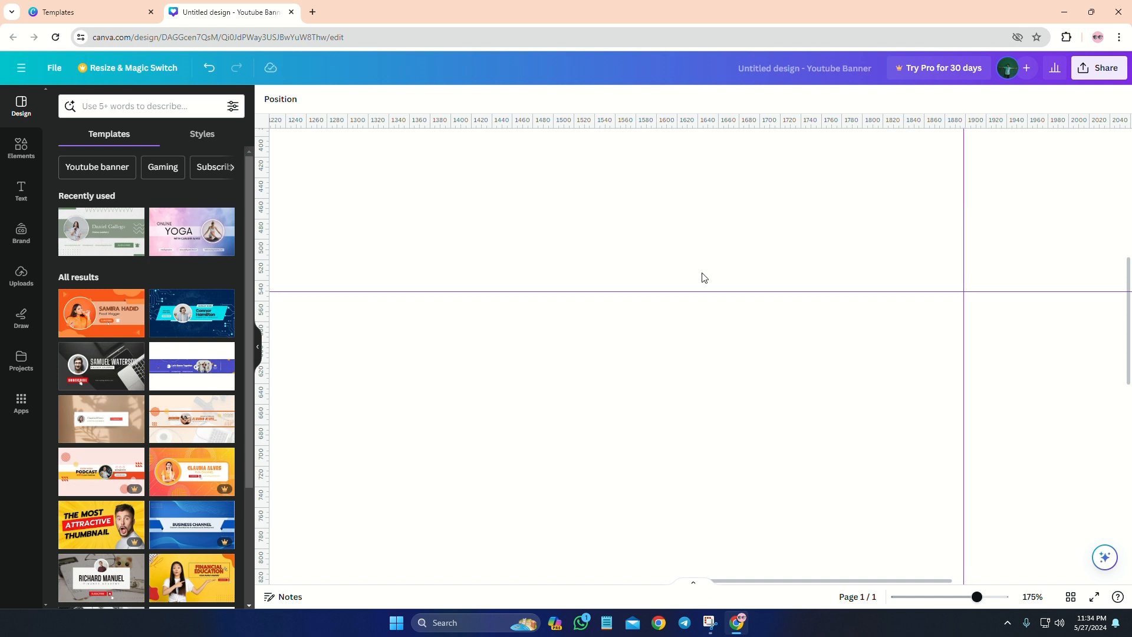
scroll(700, 283, down, 5)
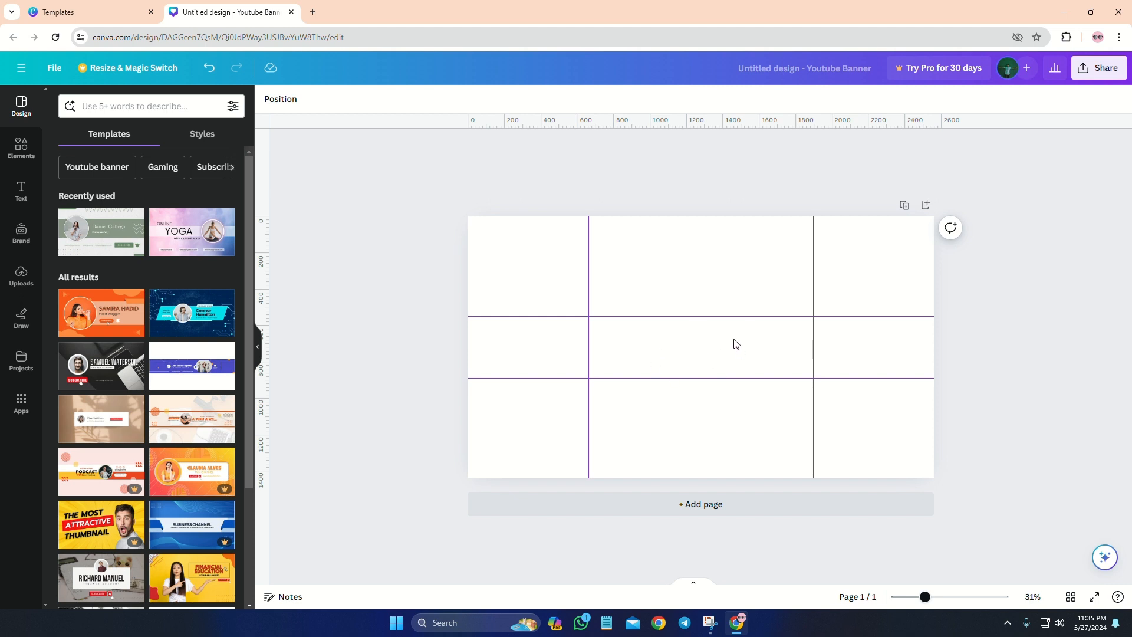
scroll(629, 374, down, 1)
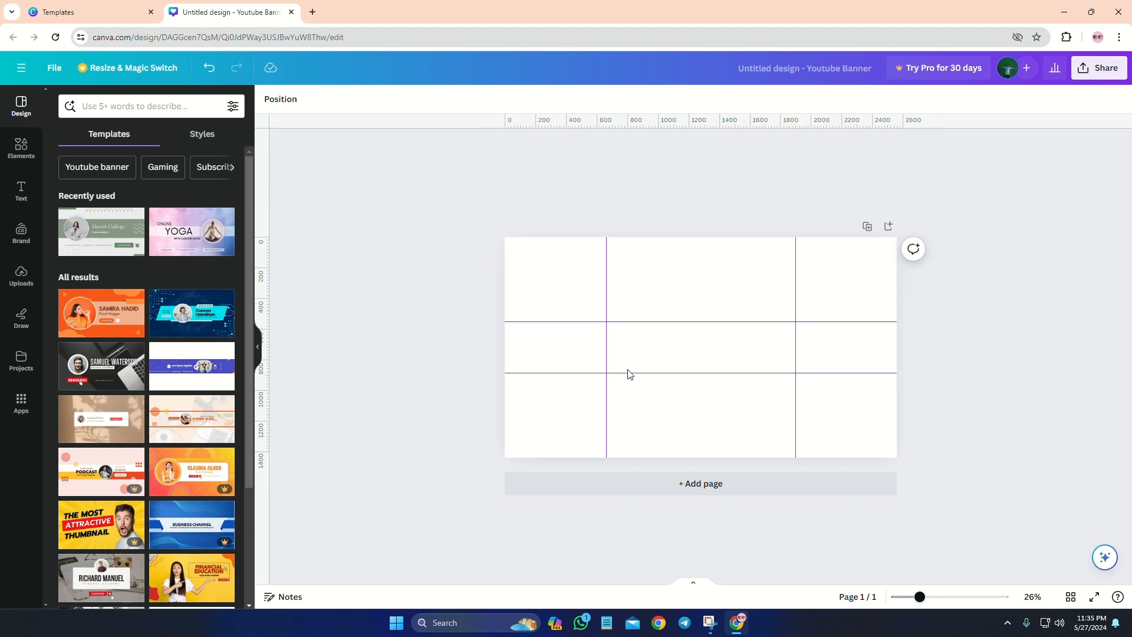
Browse the banner templates and apply the Orange Modern Multipurpose Youtube Banner template to the blank page.
scroll(629, 374, up, 3)
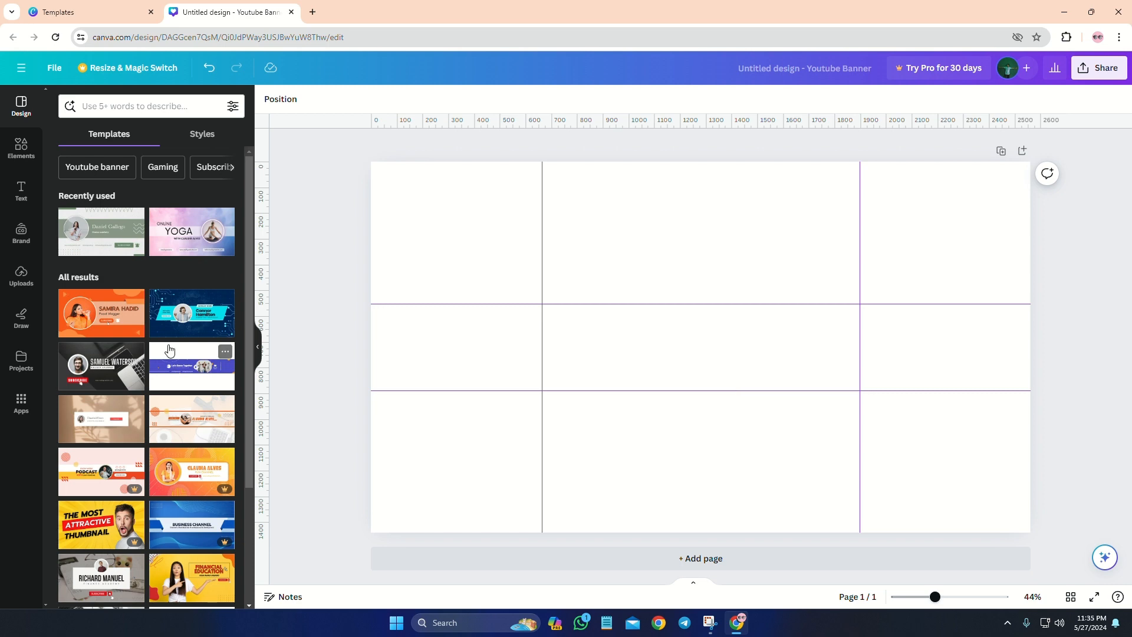
scroll(120, 388, down, 5)
scroll(101, 407, up, 5)
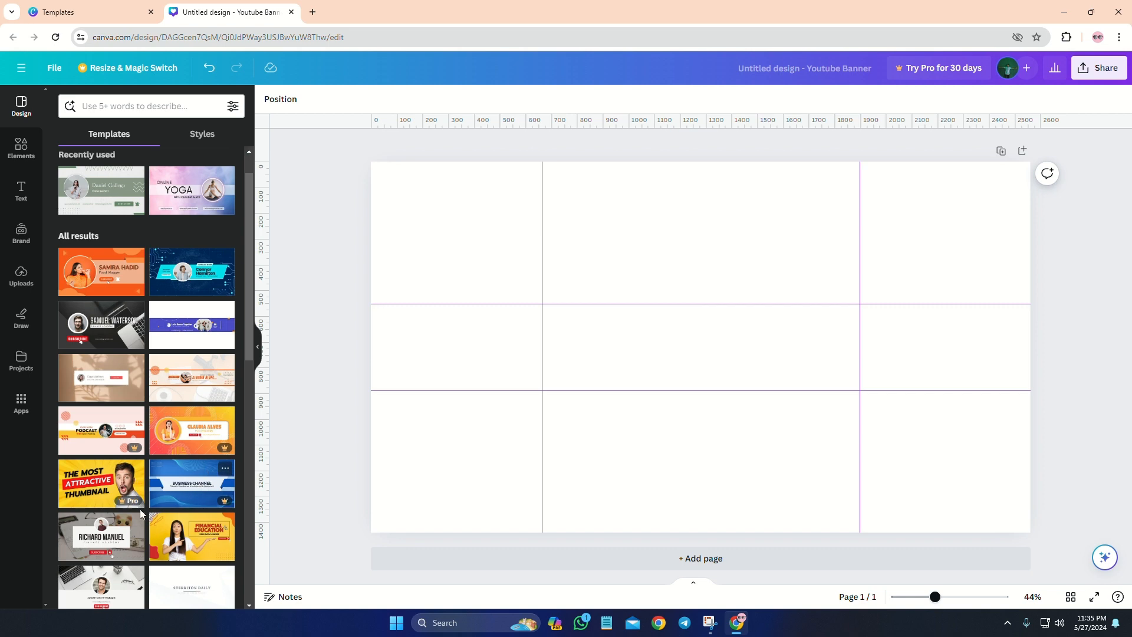
click(185, 380)
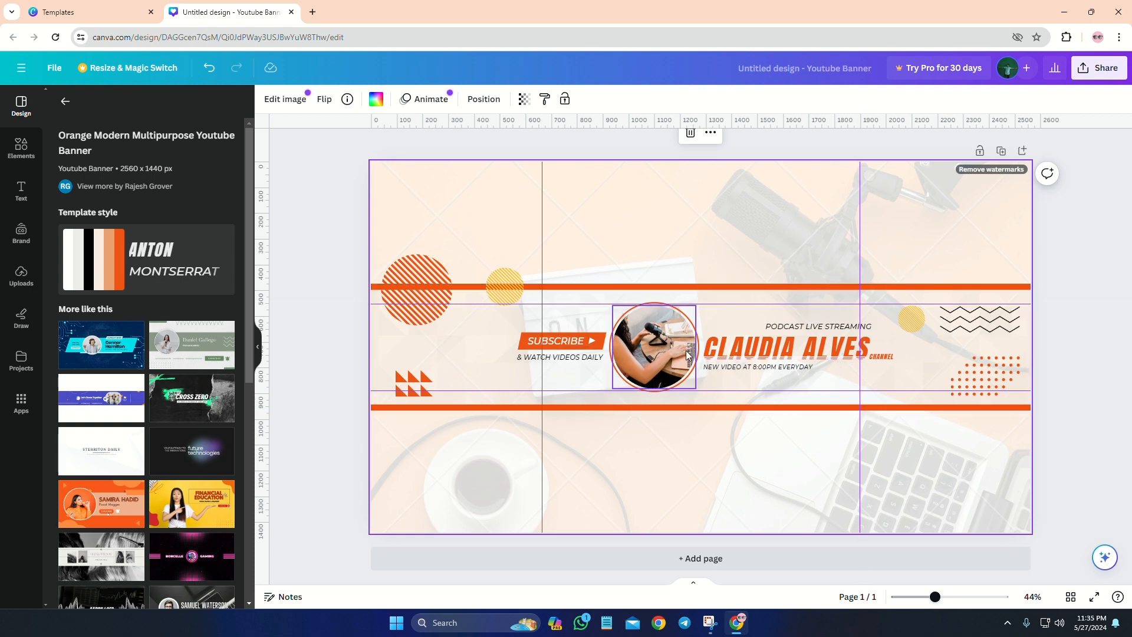
Shrink the circular photo and its orange ring, and realign the ring around the photo between the two horizontal guides.
click(638, 366)
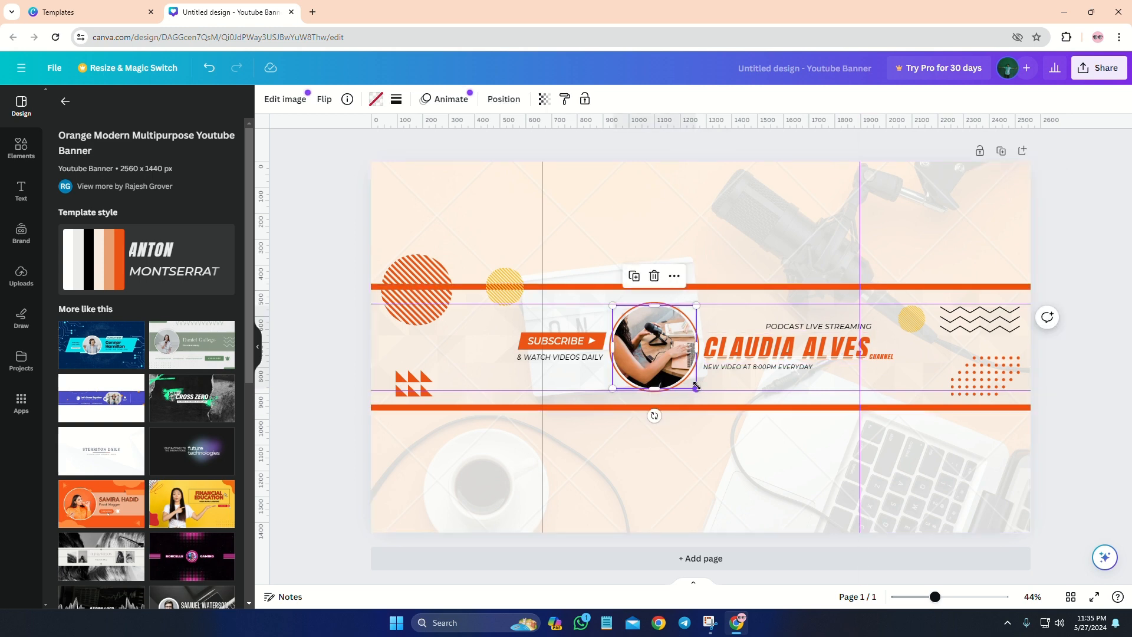
drag(696, 387, 699, 392)
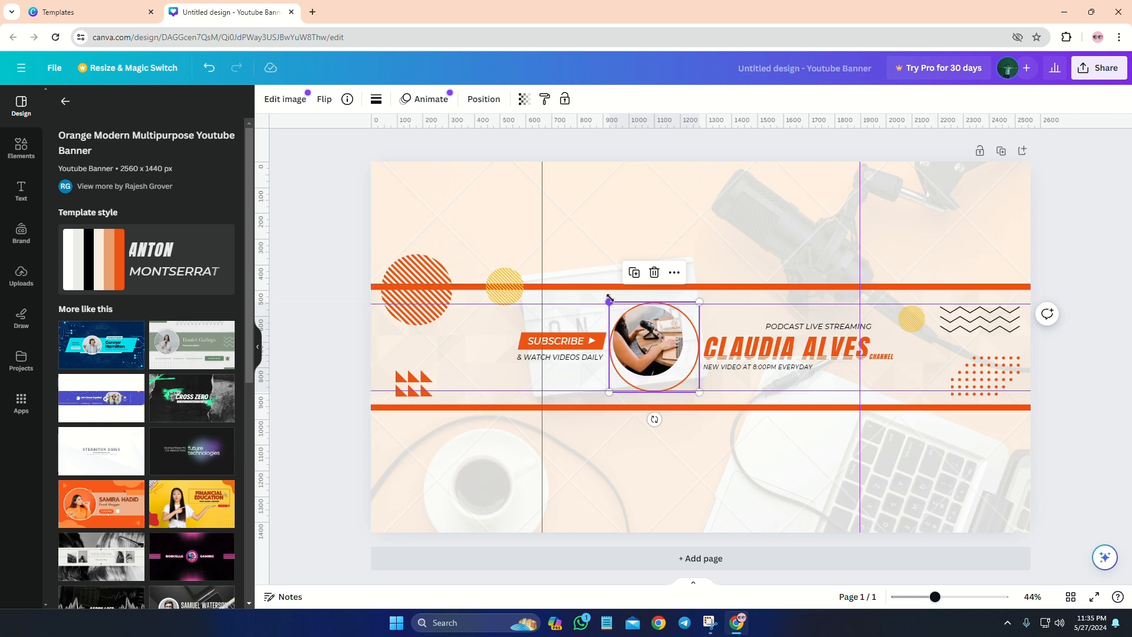
drag(609, 301, 626, 318)
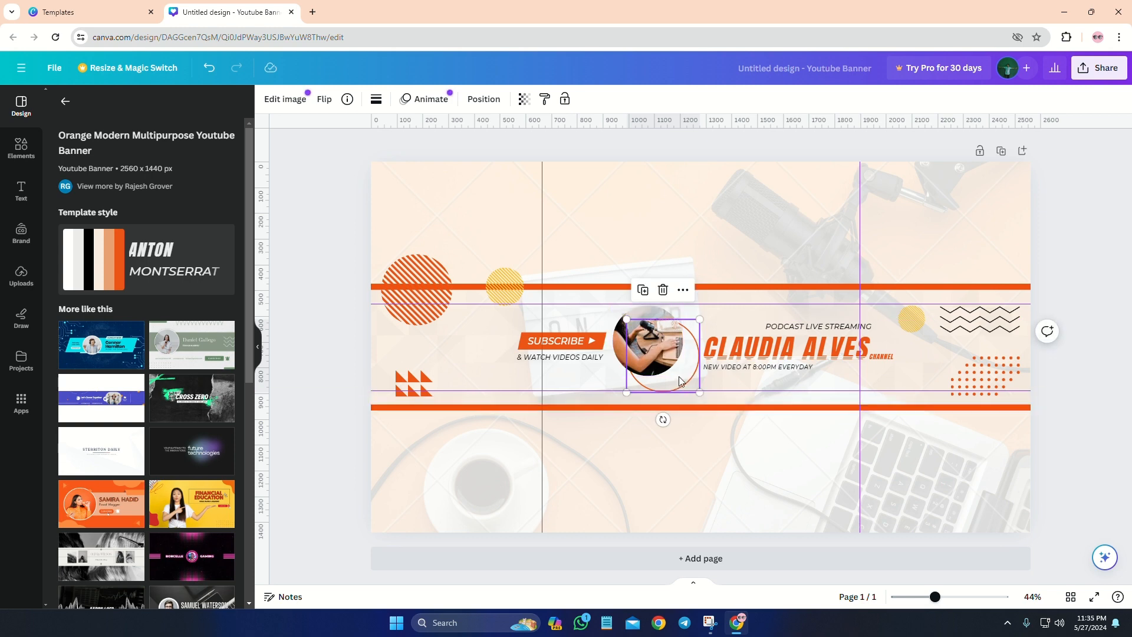
drag(678, 376, 664, 360)
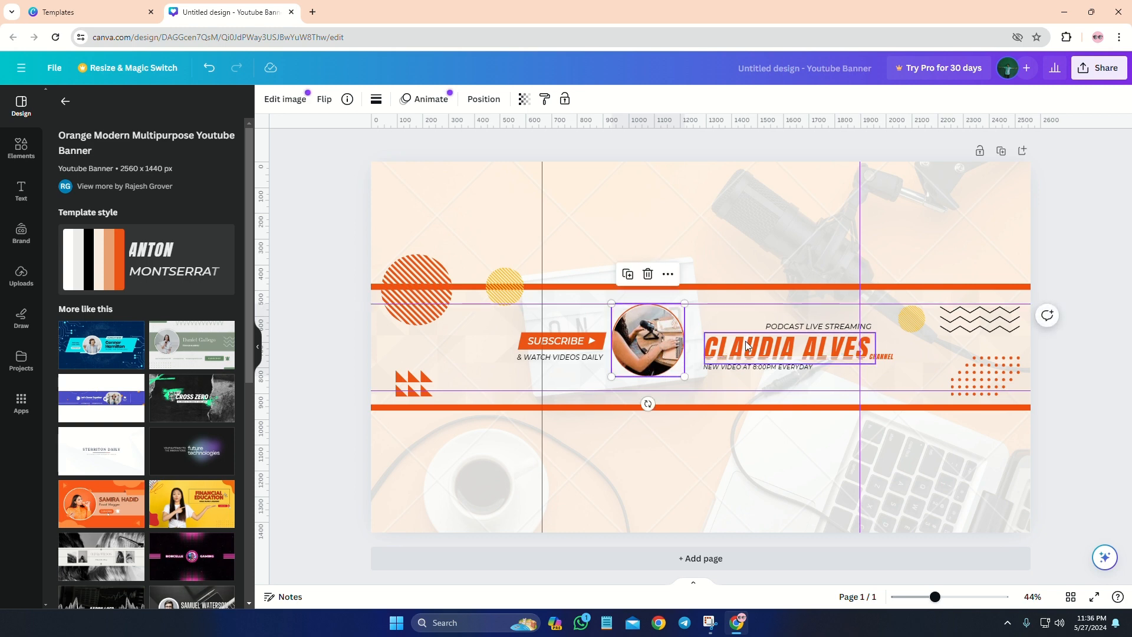
Move the "Podcast Live Streaming" line and the large name title up and closer to the circular photo.
click(800, 324)
drag(799, 324, 755, 334)
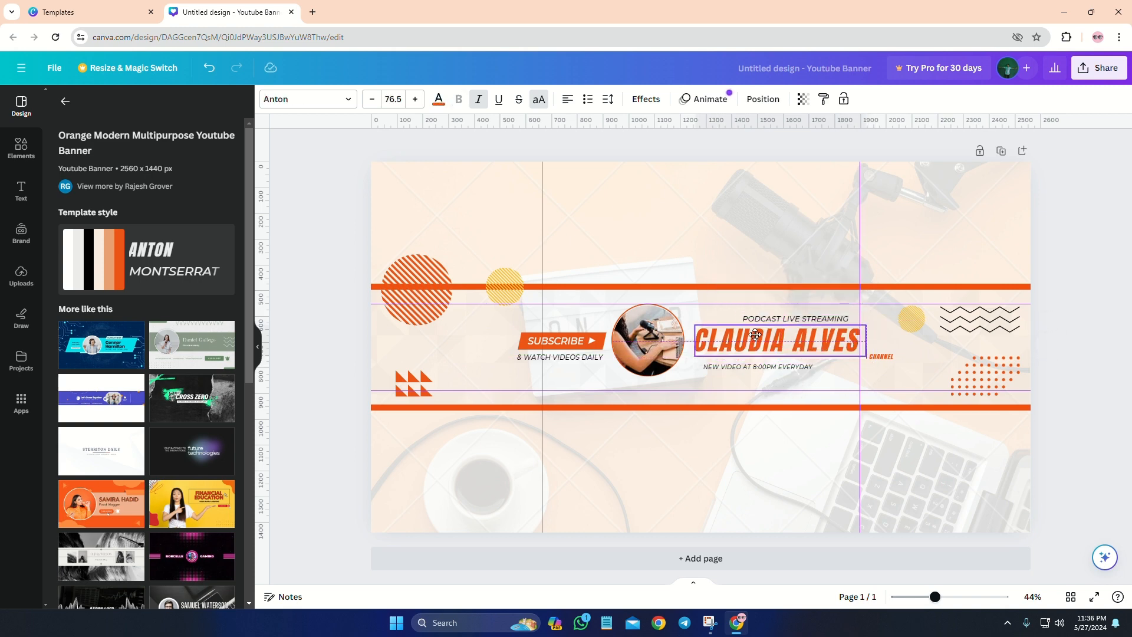